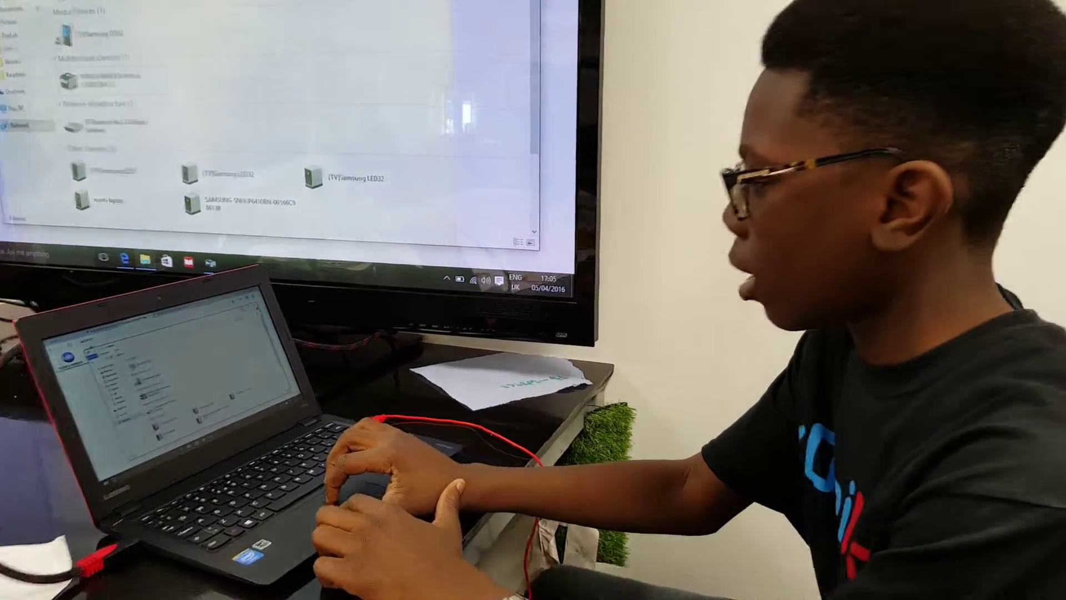
- Open the Konica Minolta printer from the Network view to load its PageScope login page
{"action": "key", "text": "Return"}
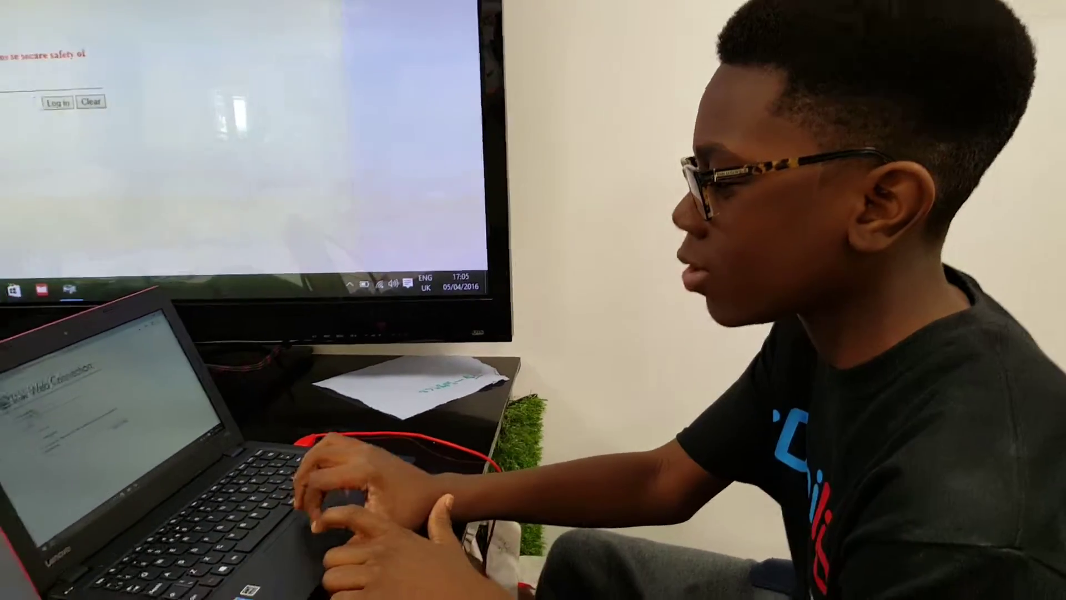
- Log in as a public user and accept the confirmation prompt
{"action": "left_click", "coordinate": [148, 101]}
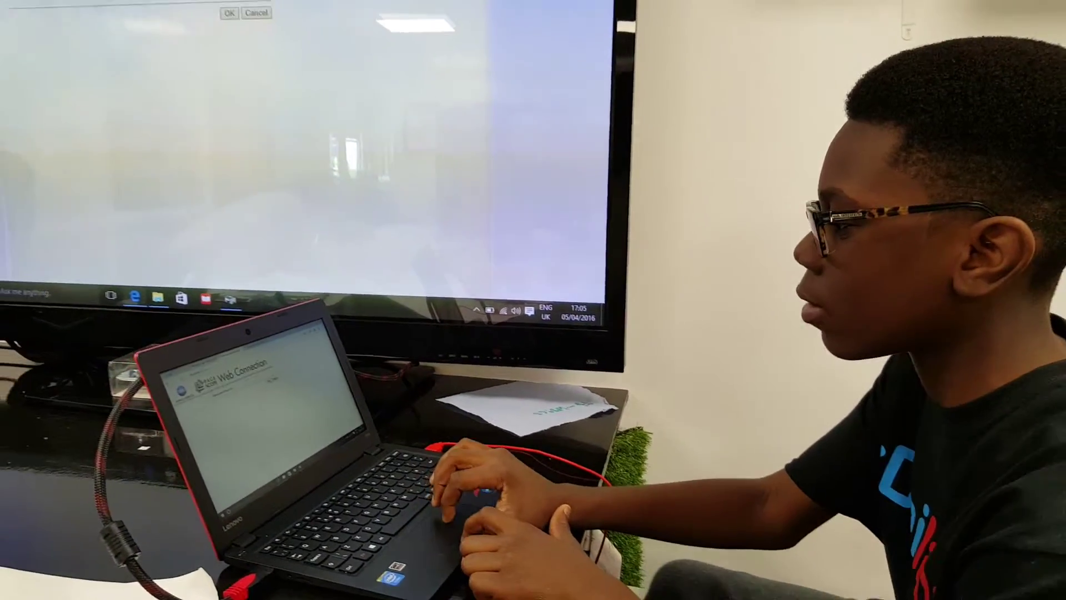
{"action": "key", "text": "Return"}
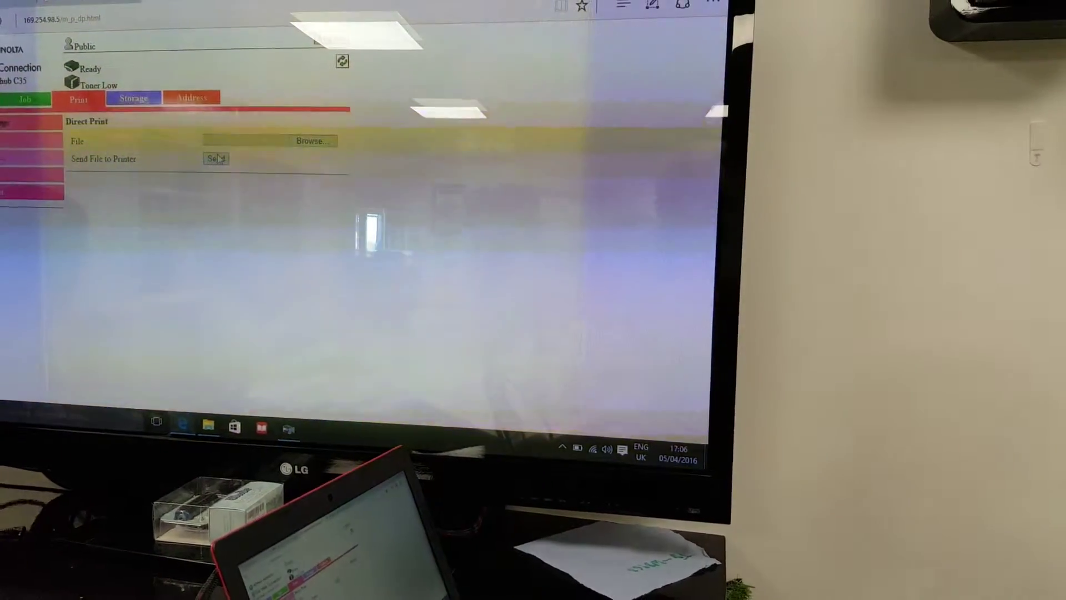
- Show the printable reports list: Configuration, PCL Font and Statistics pages
{"action": "left_click", "coordinate": [216, 159]}
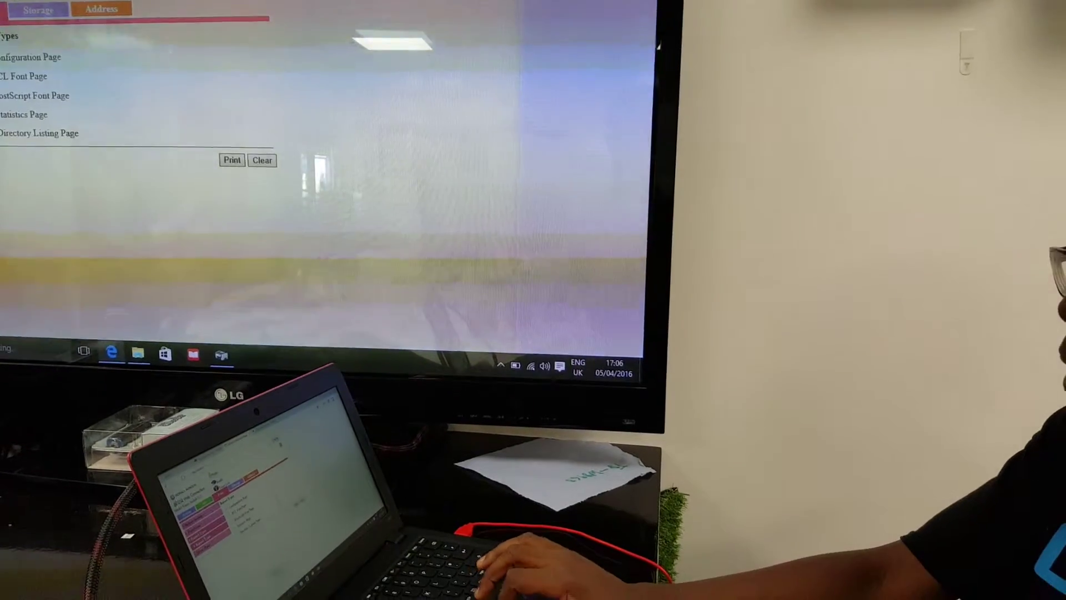